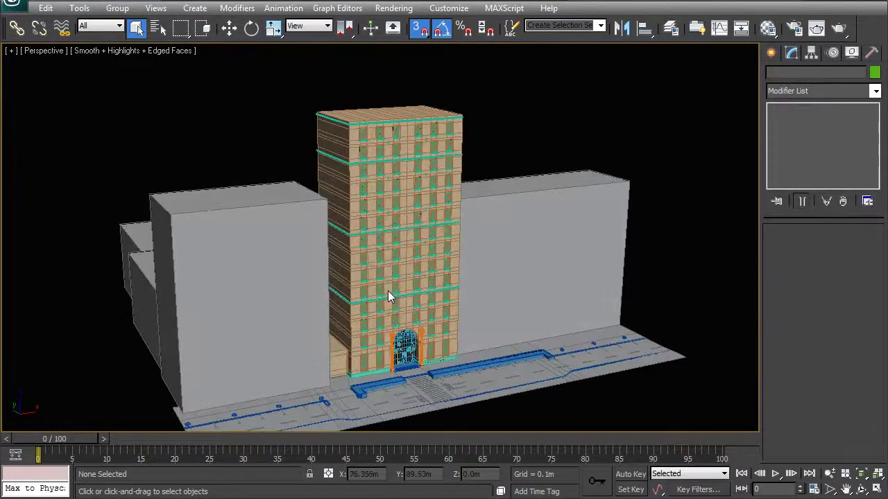
Adjust the Perspective view of the tower scene slightly and open the Layer manager.
scroll(409, 294, down, 5)
scroll(409, 294, up, 5)
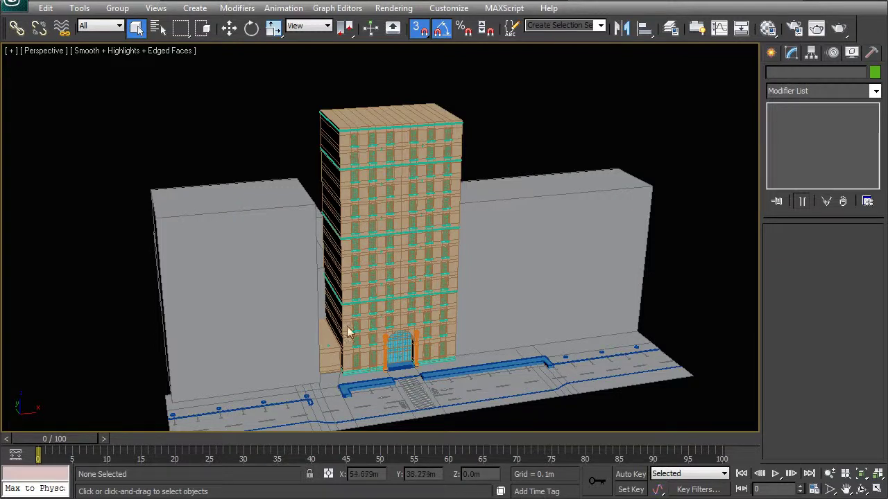
middle_drag(375, 337, 360, 333)
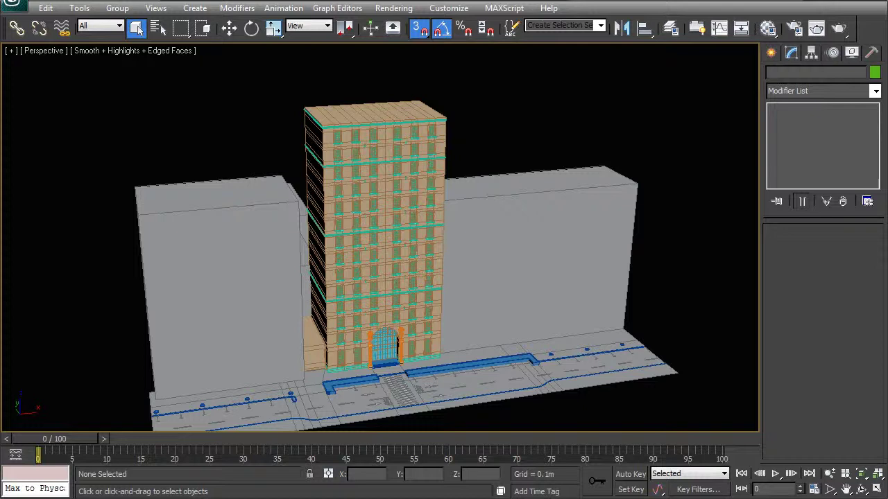
middle_drag(476, 281, 475, 272)
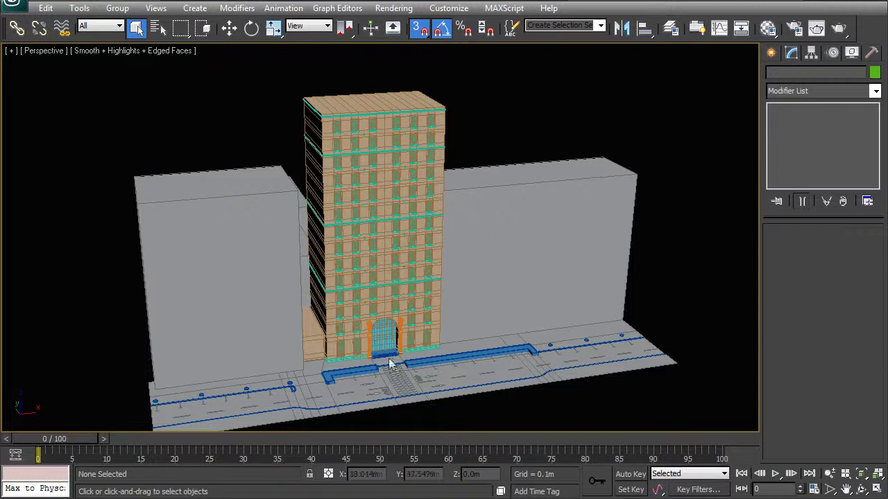
click(670, 29)
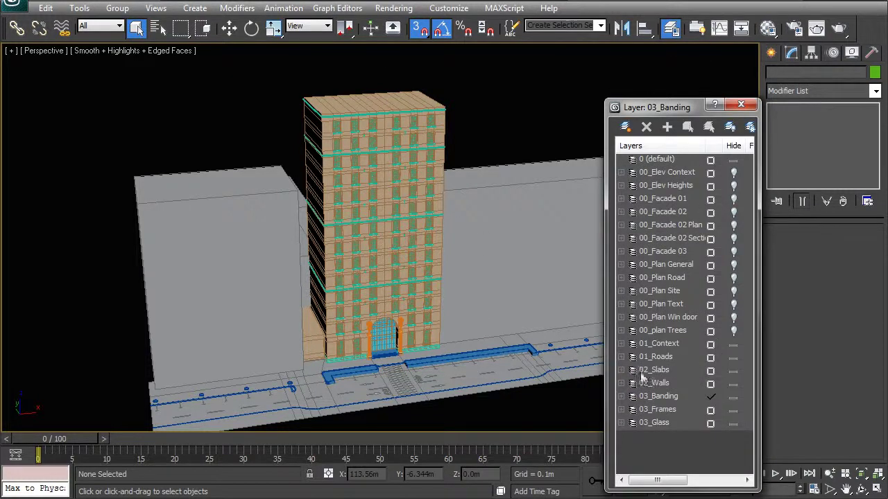
click(733, 371)
click(734, 384)
click(733, 396)
click(735, 410)
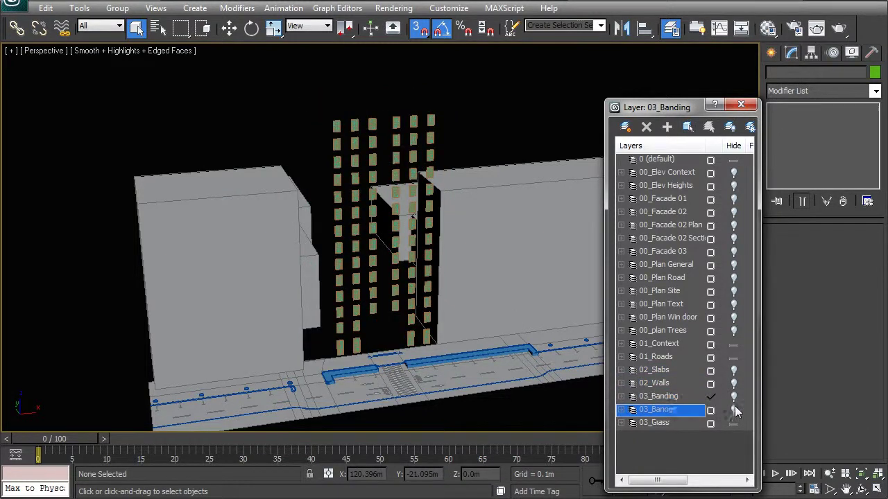
click(733, 423)
middle_drag(420, 321, 399, 136)
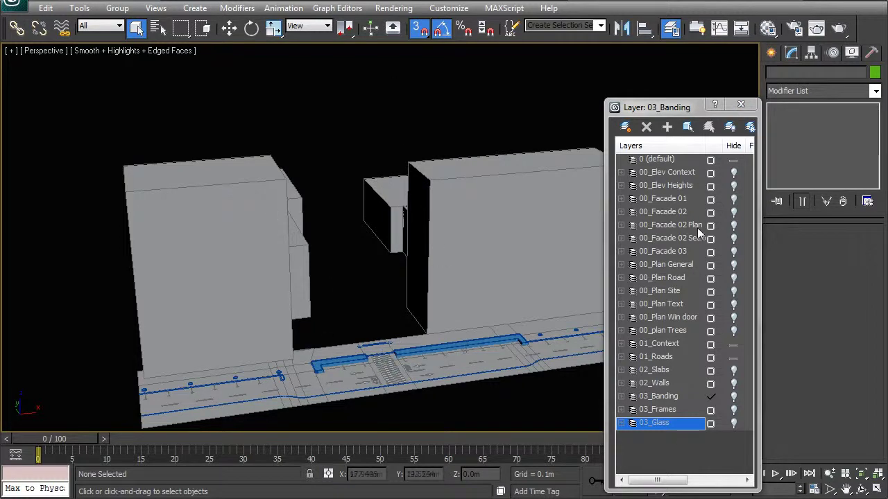
click(653, 370)
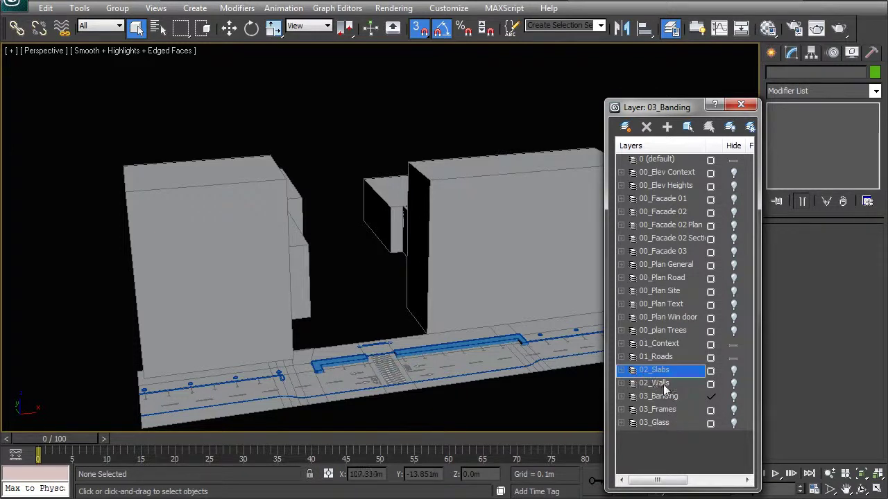
click(733, 383)
click(734, 396)
click(734, 410)
click(734, 423)
click(734, 371)
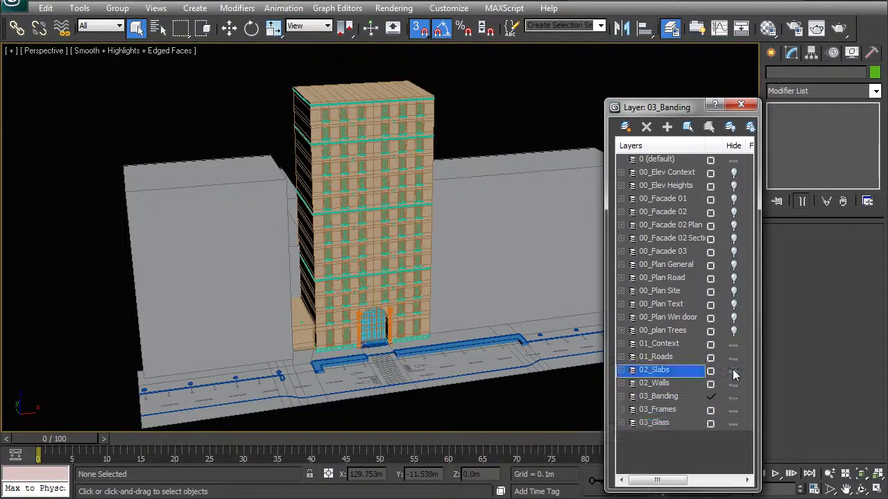
Close the Layer manager and orbit the Perspective view to face the tower's front.
click(741, 106)
alt+middle_drag(645, 135, 399, 298)
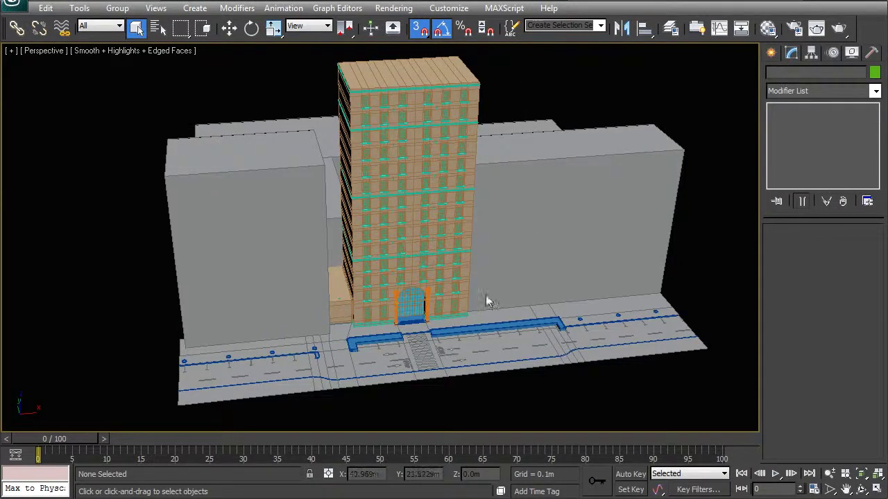
alt+middle_drag(408, 206, 341, 208)
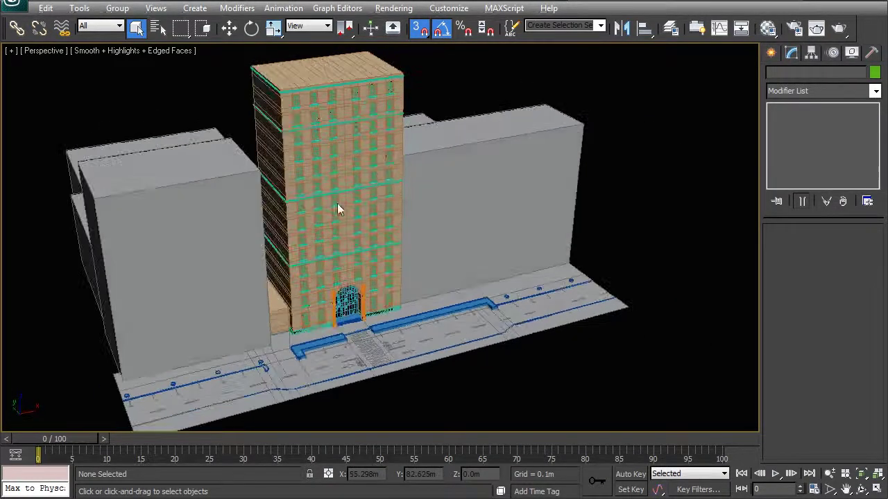
alt+middle_drag(412, 200, 321, 293)
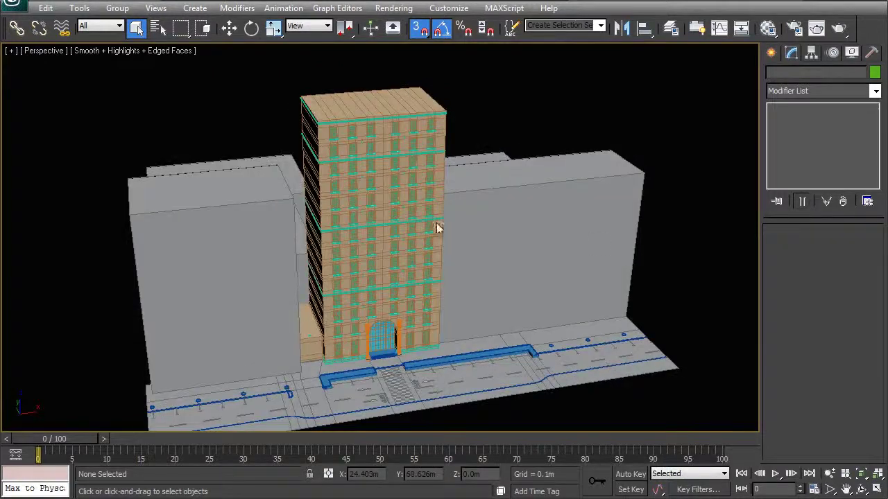
Hide the 01_Context and 01_Roads layers in the Layer manager.
middle_drag(438, 228, 433, 203)
click(670, 28)
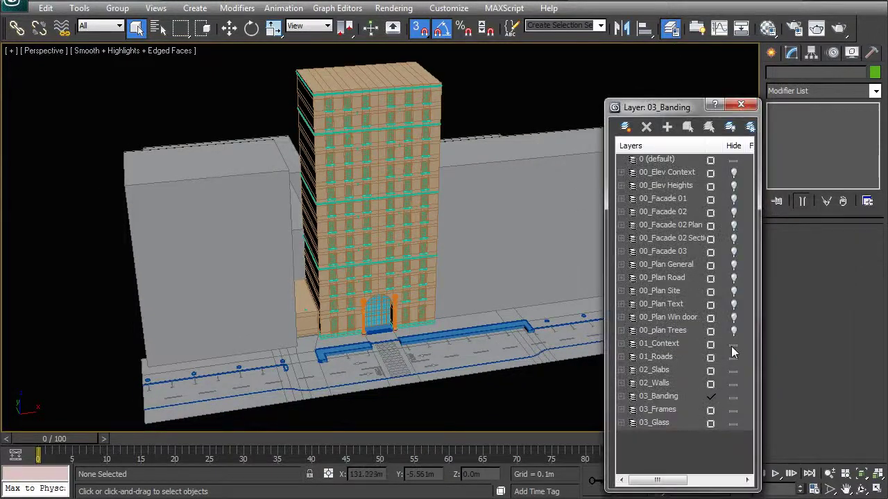
click(732, 344)
click(733, 358)
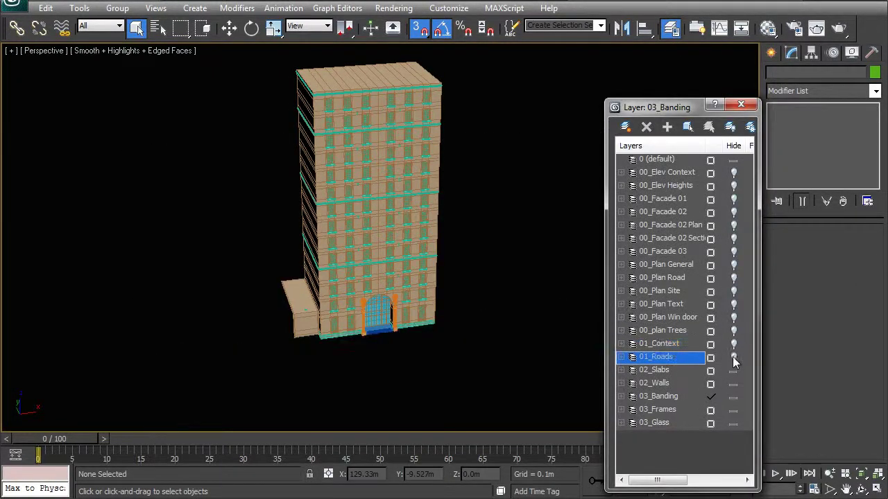
click(741, 104)
Zoom extents on the tower and marquee-select all of its parts.
key(z)
scroll(374, 208, down, 4)
mouse_move(326, 229)
alt+middle_down()
mouse_move(368, 229)
mouse_move(317, 224)
alt+middle_up()
drag(297, 118, 494, 371)
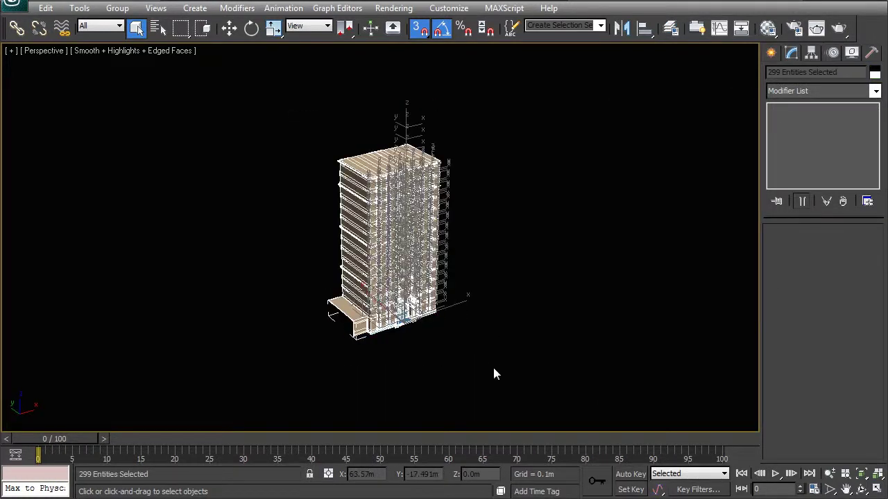
click(11, 7)
Save only the selected tower as 'Facade 01' in project_files\3ds Max Files\Xref scenes.
mouse_move(59, 155)
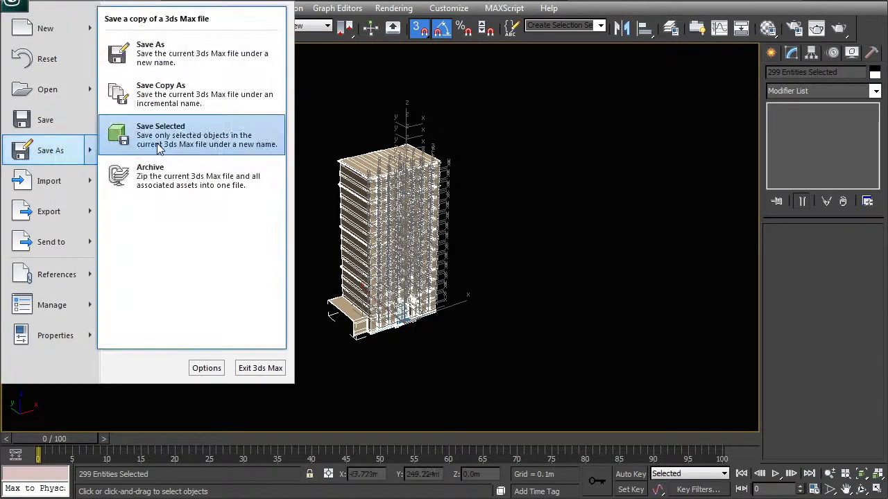
click(157, 139)
click(150, 68)
click(111, 82)
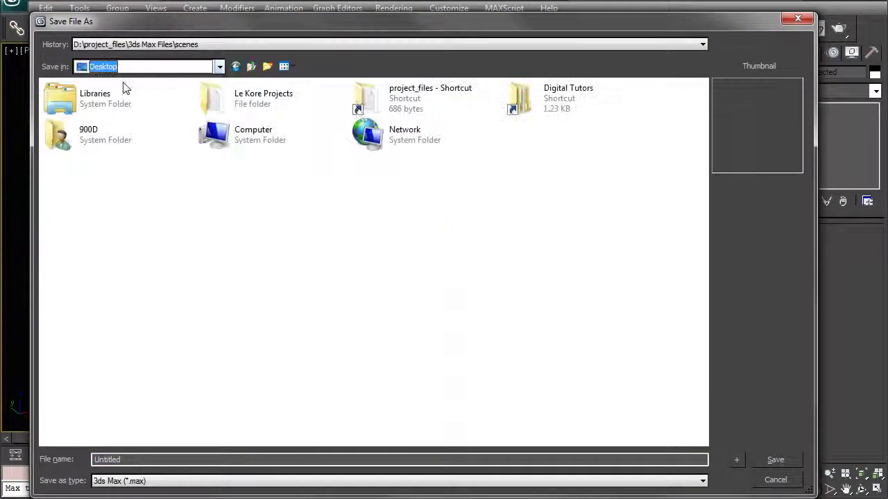
double_click(395, 103)
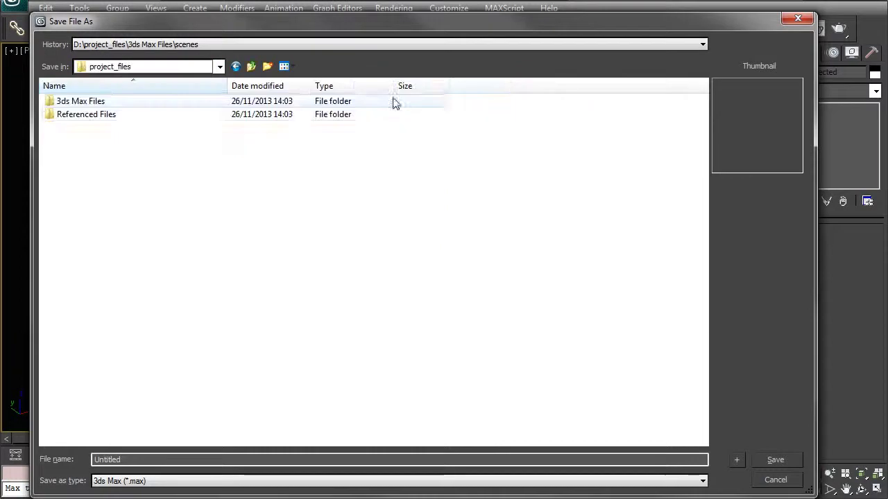
double_click(56, 104)
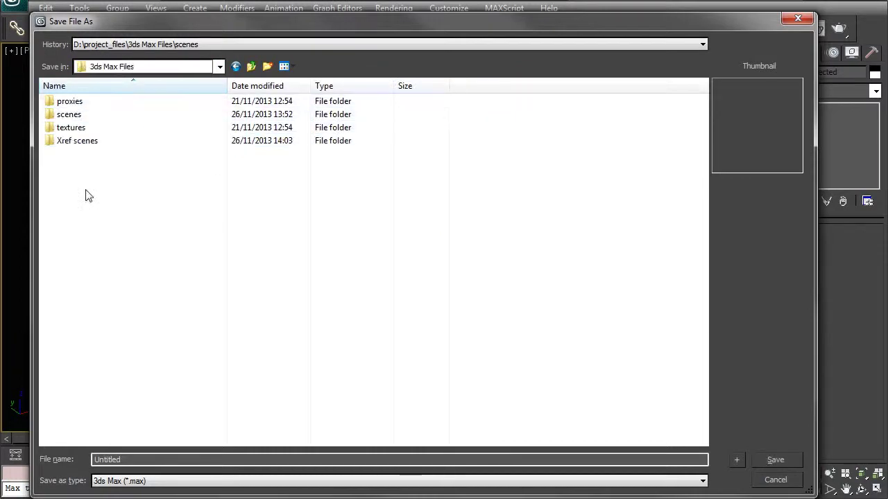
double_click(66, 143)
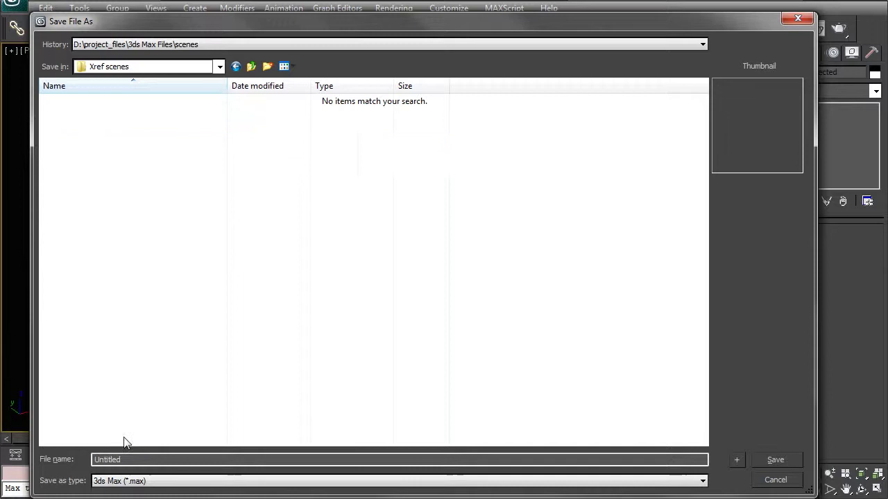
double_click(114, 460)
text(Facade 01)
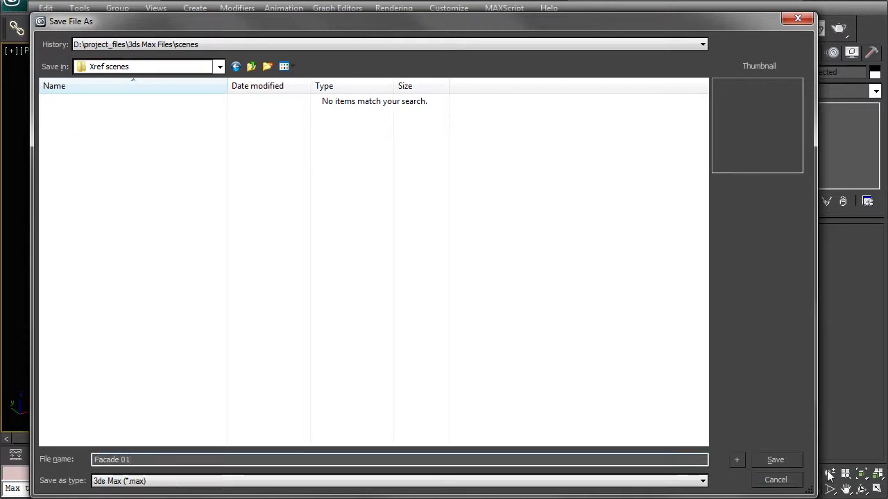
click(791, 460)
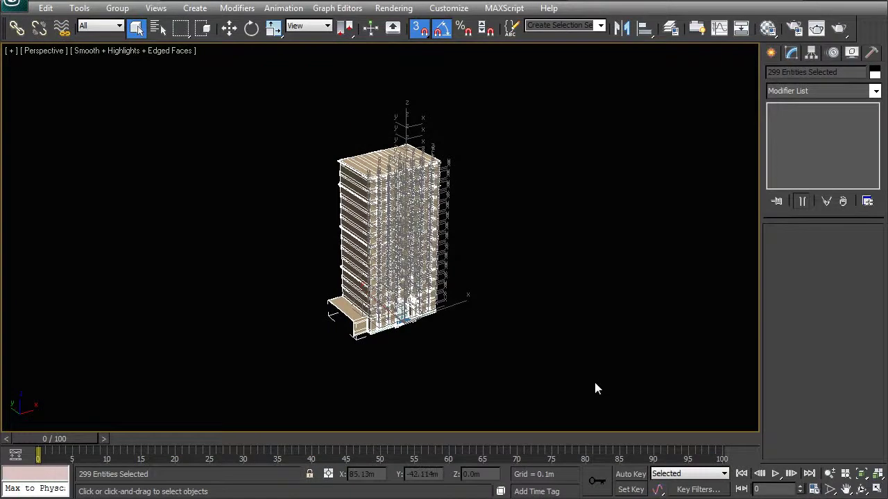
Delete the saved tower and unhide the 01_Context and 01_Roads layers.
key(Delete)
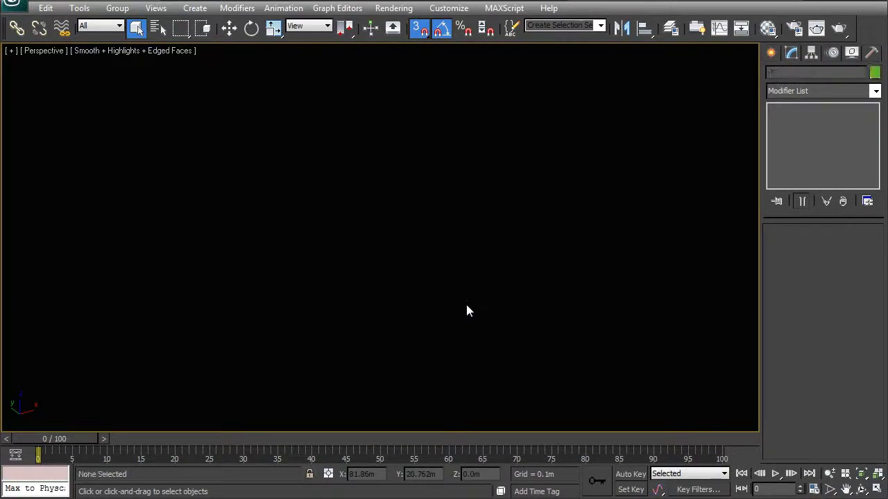
click(671, 28)
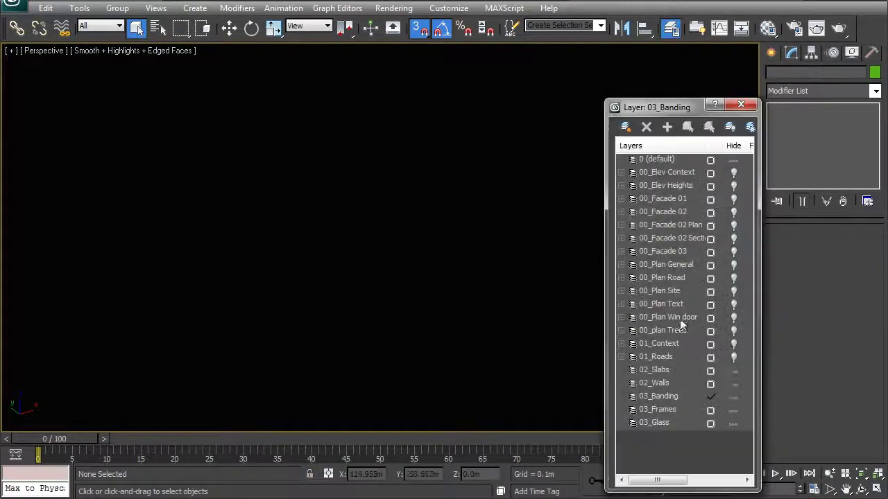
click(733, 344)
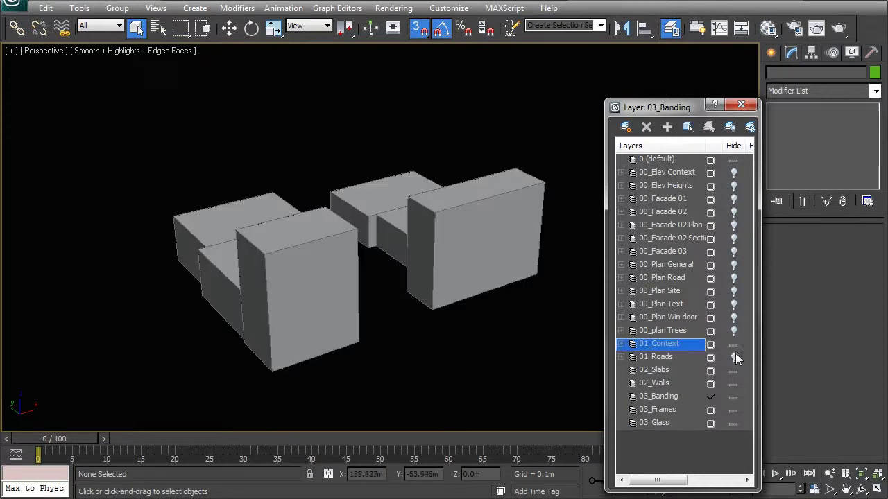
click(733, 357)
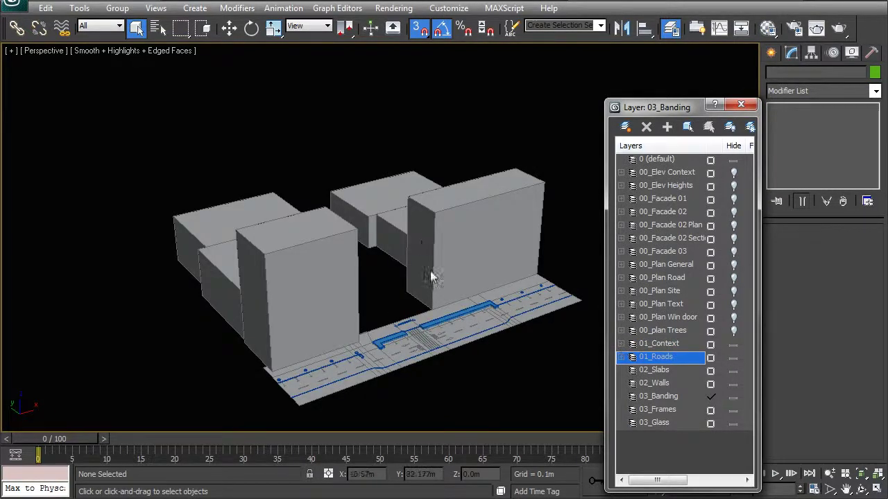
alt+middle_drag(434, 278, 110, 187)
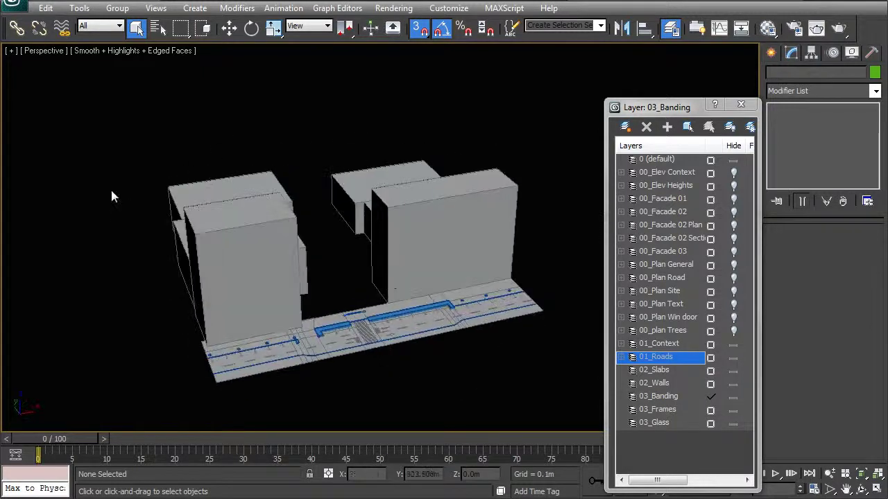
click(12, 5)
Add Facade 01.max from the Xref scenes folder as an XRef scene.
mouse_move(57, 276)
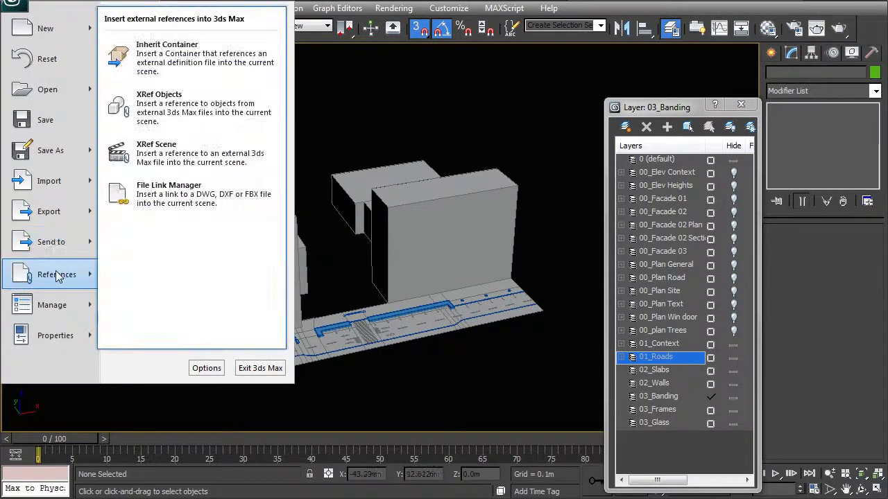
click(157, 150)
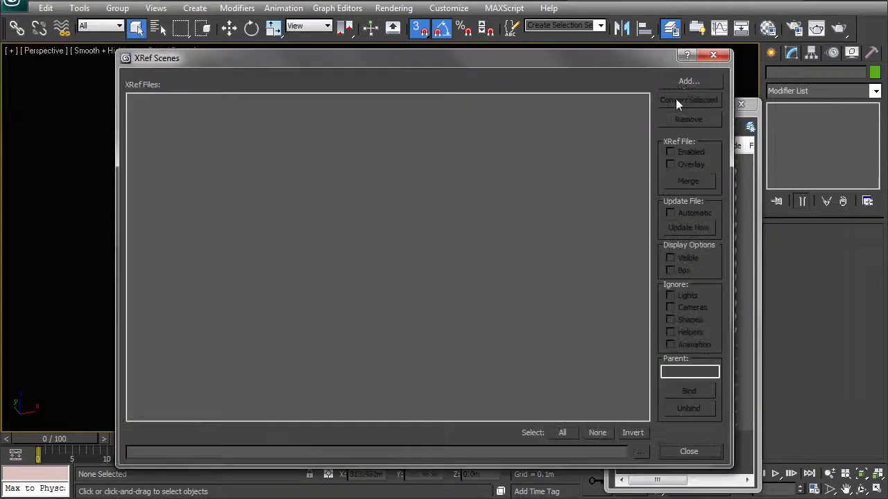
click(684, 81)
click(139, 67)
click(119, 186)
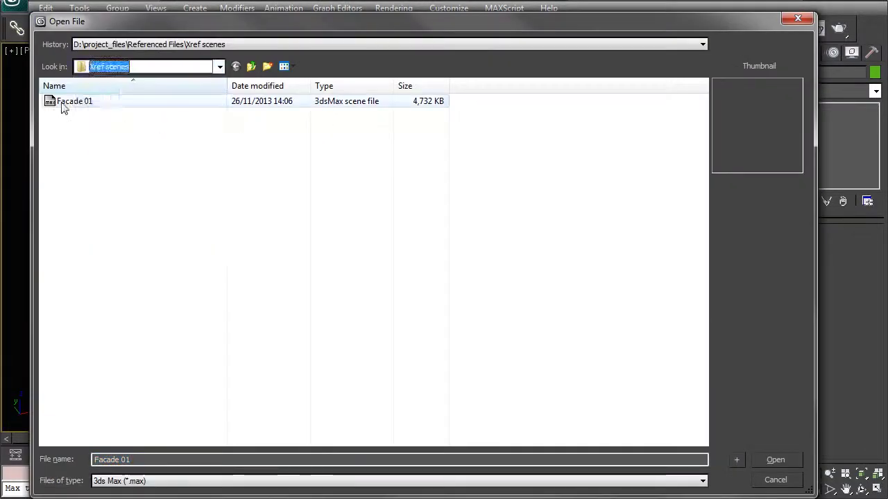
click(769, 459)
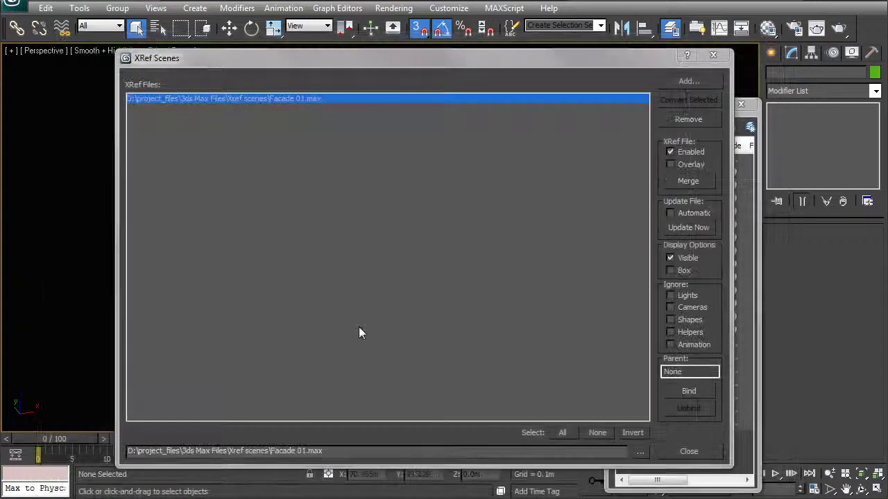
Close the XRef Scenes dialog and orbit to view Facade 01 between the context blocks.
click(682, 452)
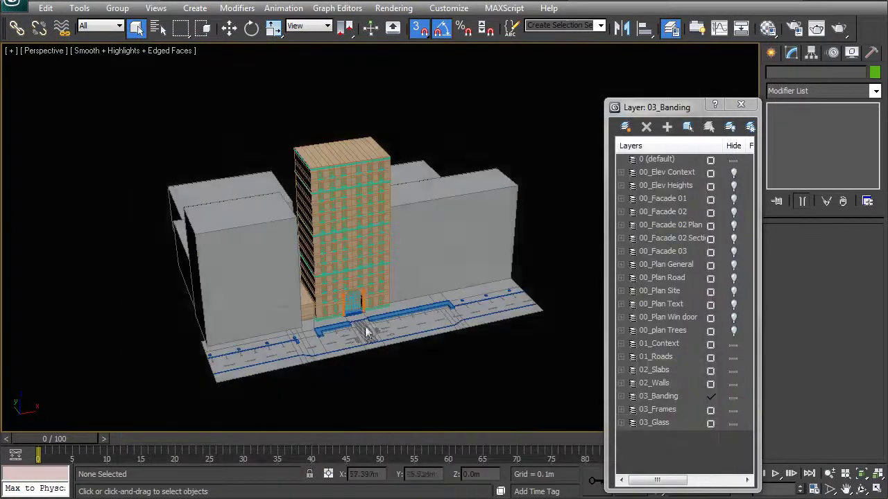
alt+middle_drag(367, 329, 339, 250)
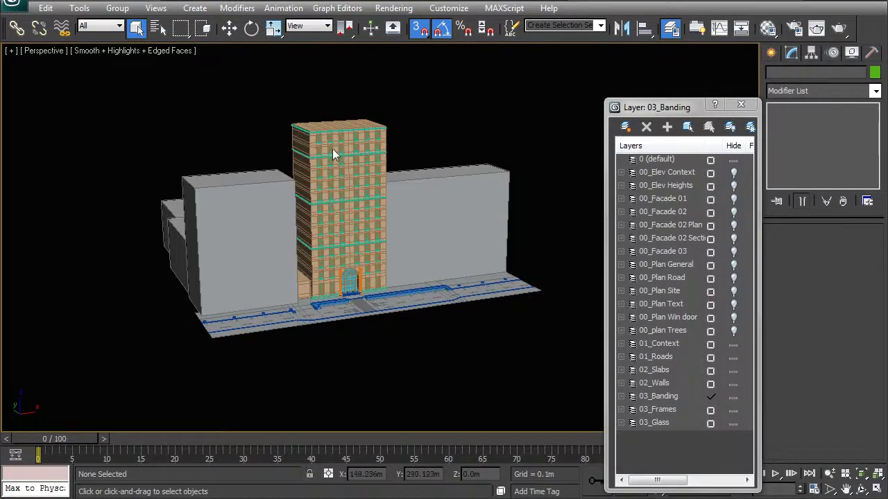
alt+middle_drag(336, 192, 274, 239)
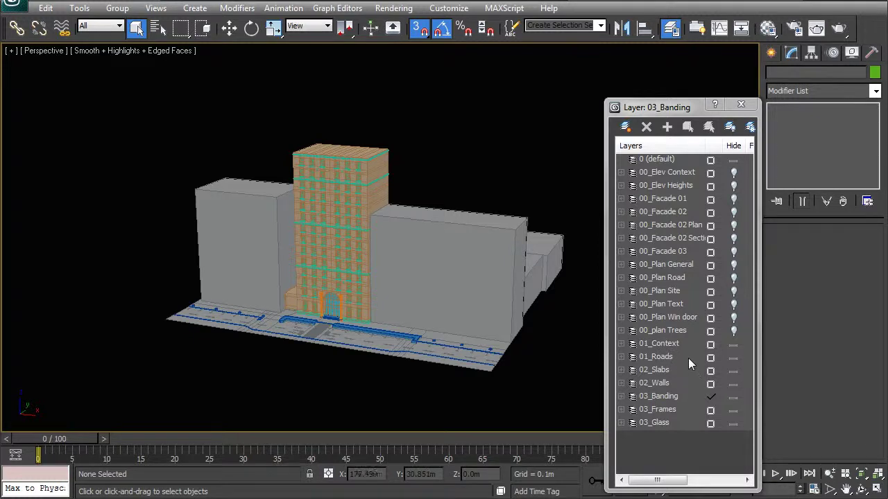
Uncheck Enabled for the Facade 01.max XRef scene so the tower disappears.
click(13, 7)
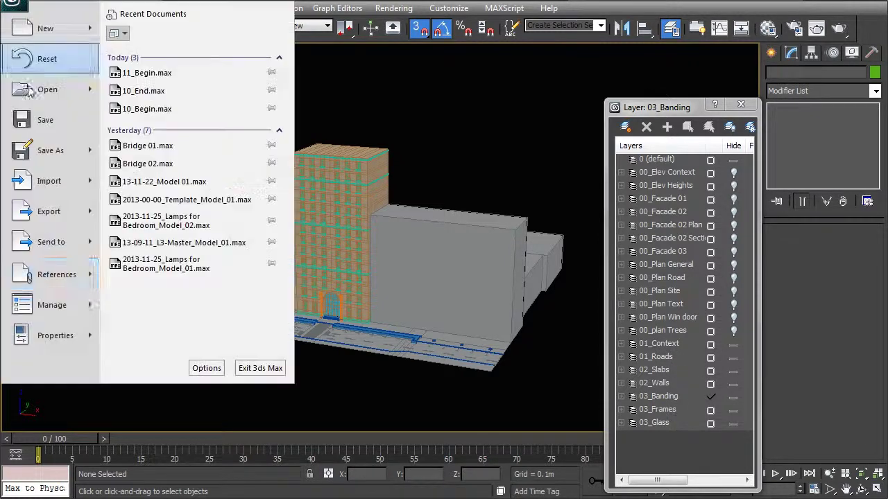
mouse_move(54, 277)
click(167, 153)
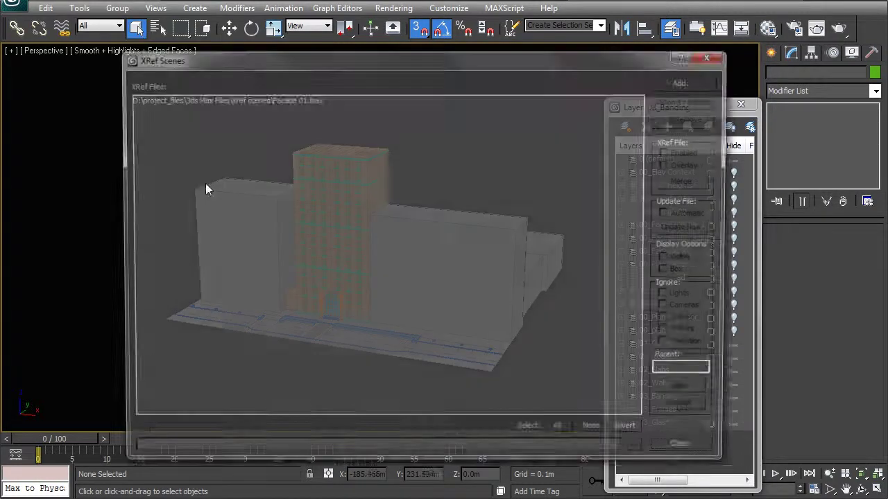
click(284, 98)
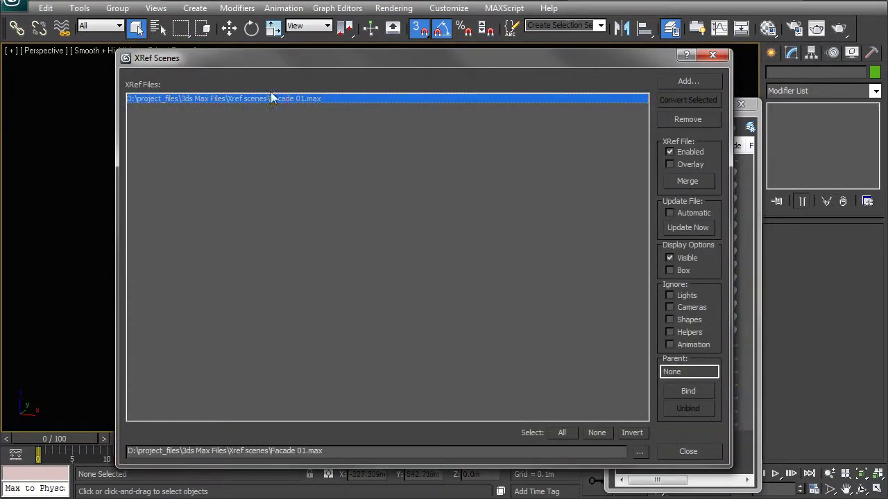
click(669, 152)
click(690, 450)
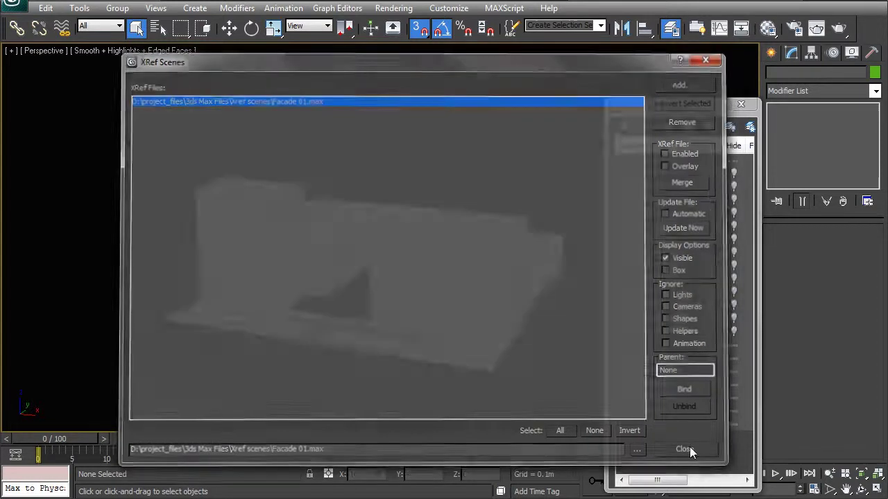
Orbit and pan around the street block to inspect the context buildings and road.
alt+middle_drag(383, 242, 358, 280)
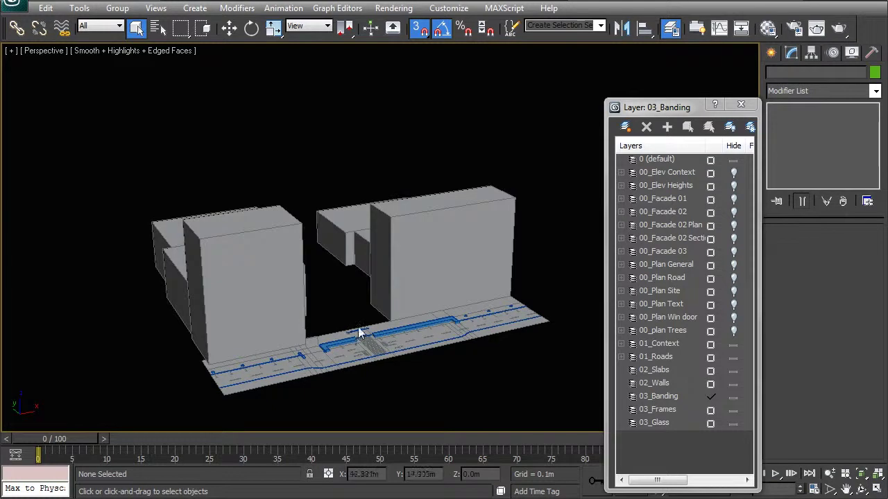
alt+middle_drag(388, 329, 335, 331)
alt+middle_drag(405, 321, 351, 325)
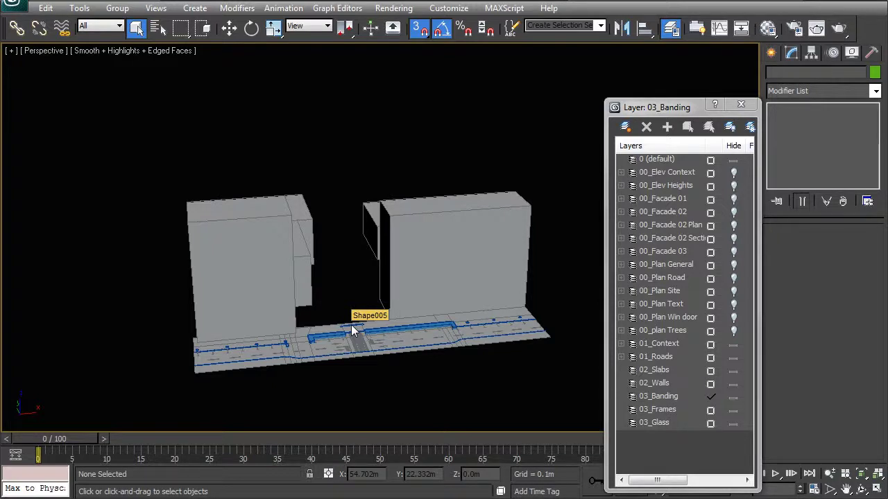
alt+middle_drag(351, 324, 361, 287)
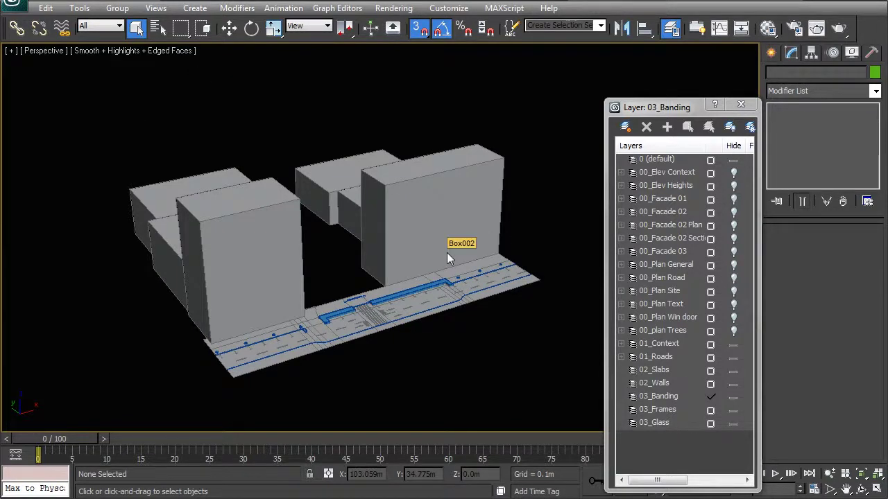
middle_drag(447, 253, 447, 264)
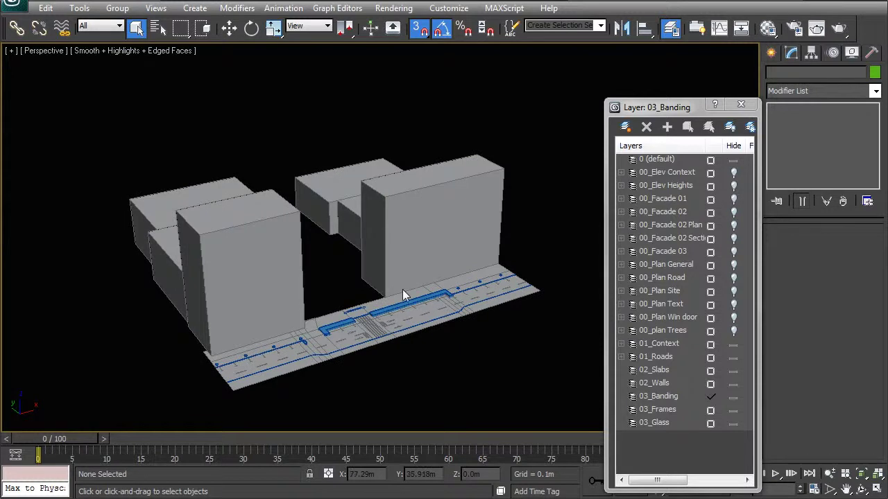
alt+middle_drag(368, 248, 383, 308)
alt+middle_drag(361, 345, 412, 353)
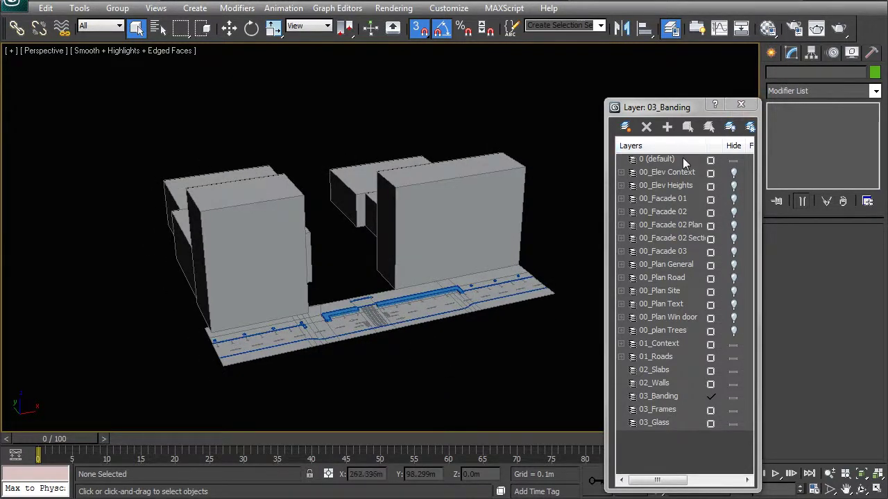
Hide 01_Context and 01_Roads, and show the 00_Facade 02 elevation, Plan and Section layers.
click(734, 345)
click(733, 356)
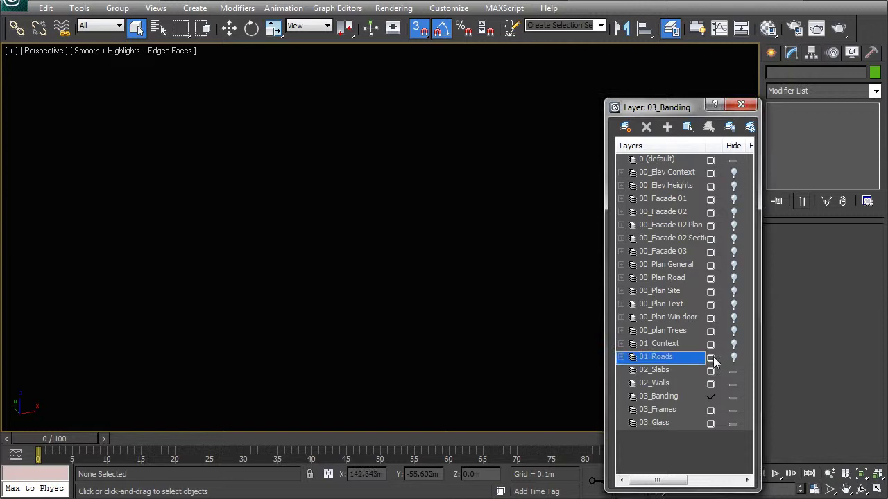
click(667, 211)
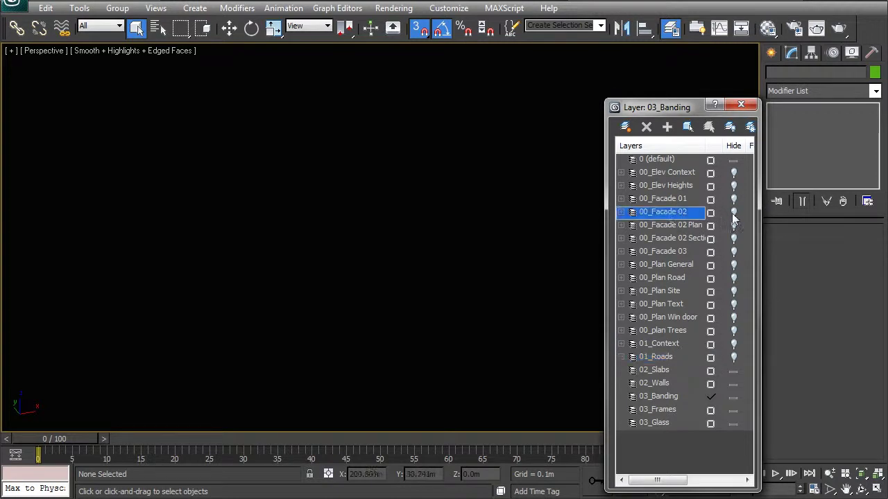
click(733, 212)
click(734, 225)
click(734, 238)
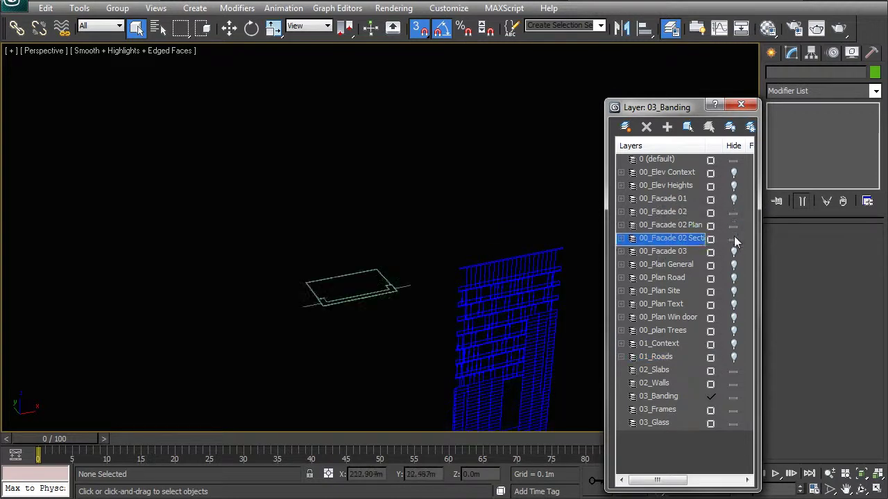
click(741, 104)
Orbit around the Facade 02 elevation, plan and section linework to inspect it.
alt+middle_drag(376, 215, 439, 245)
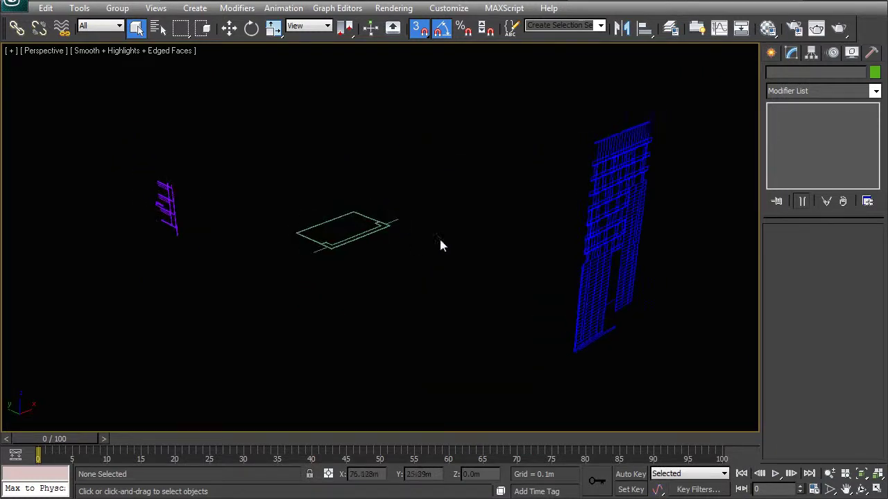
alt+middle_drag(386, 258, 394, 260)
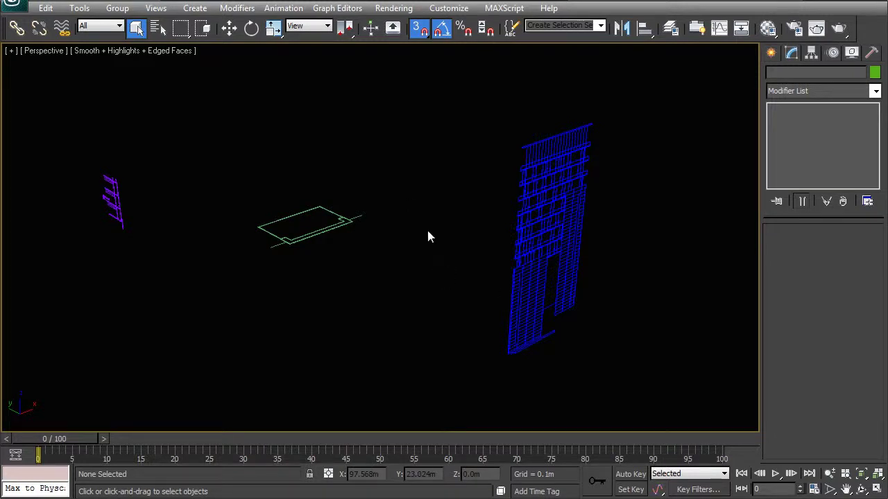
alt+middle_drag(428, 233, 320, 192)
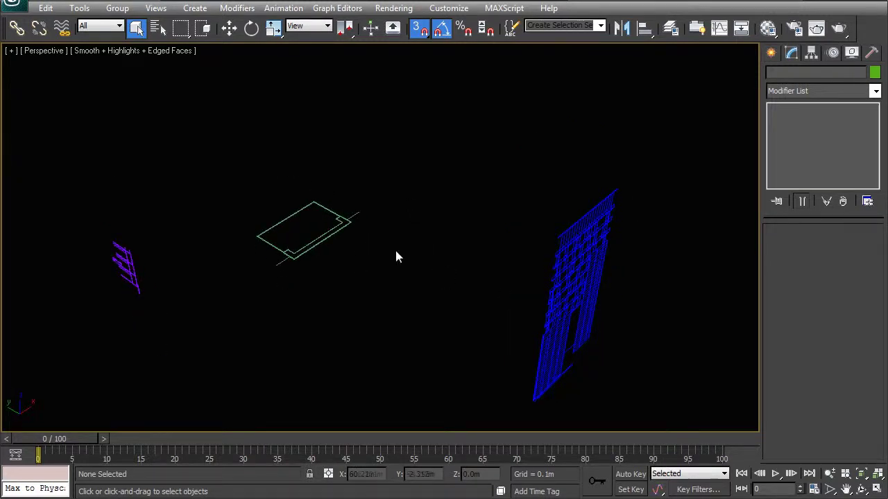
alt+middle_drag(397, 256, 555, 165)
alt+middle_drag(560, 233, 590, 168)
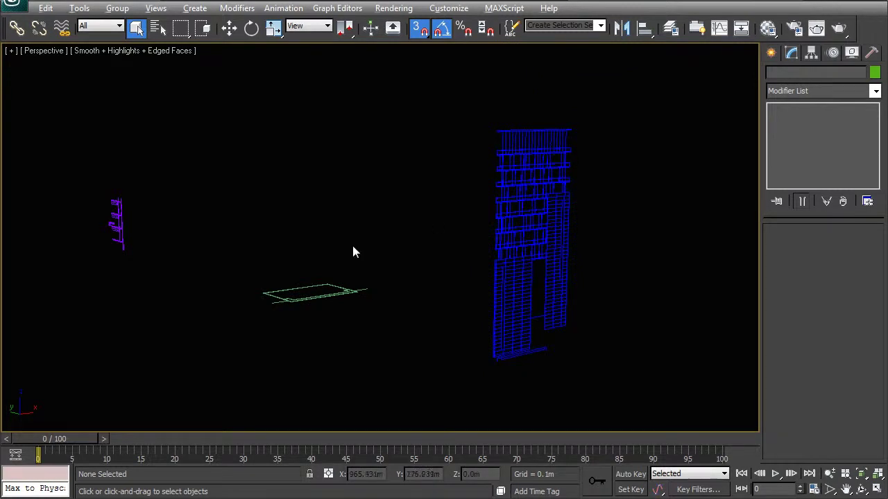
alt+middle_drag(353, 251, 331, 319)
Switch to Top view and centre the plan outline in the viewport.
key(t)
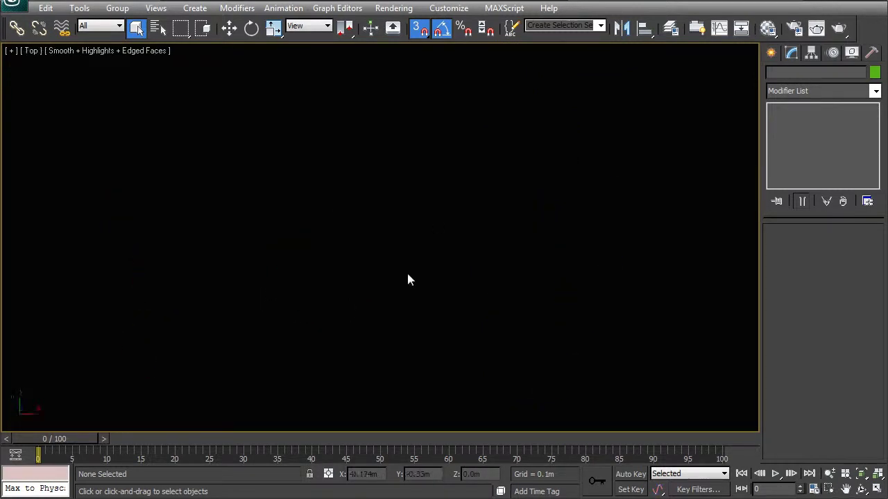
scroll(408, 204, up, 6)
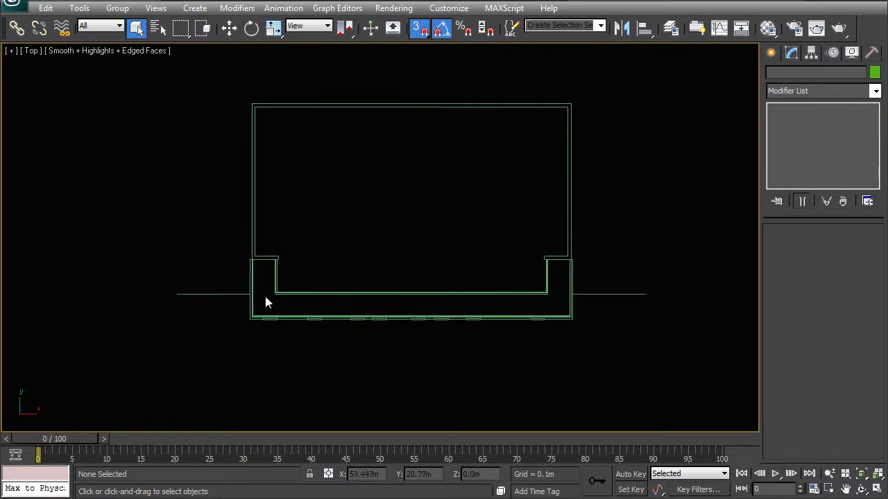
middle_drag(265, 297, 247, 309)
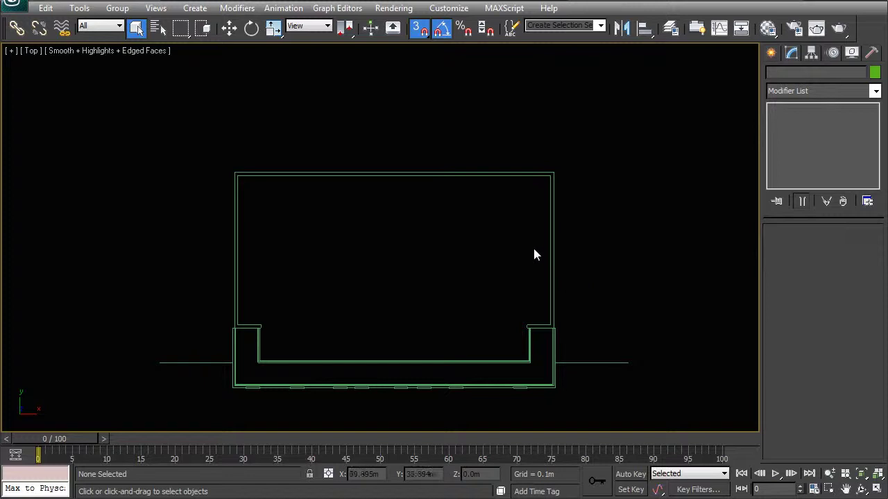
middle_drag(353, 284, 335, 192)
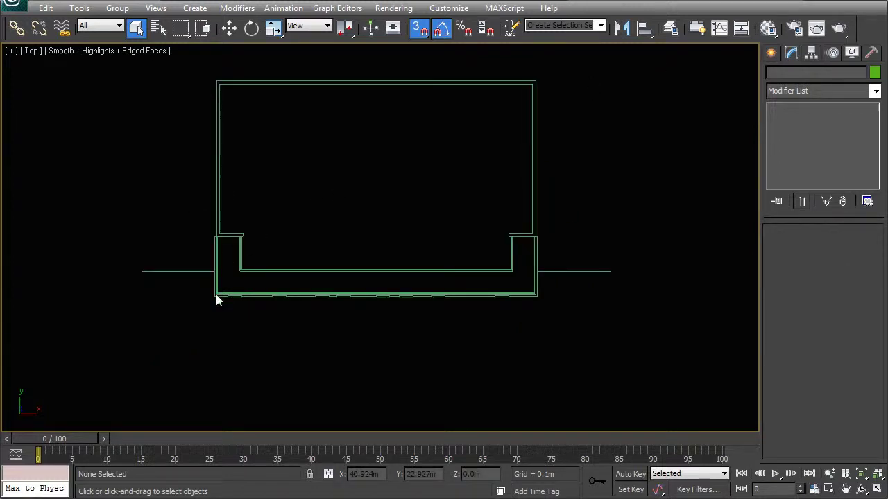
scroll(206, 340, up, 2)
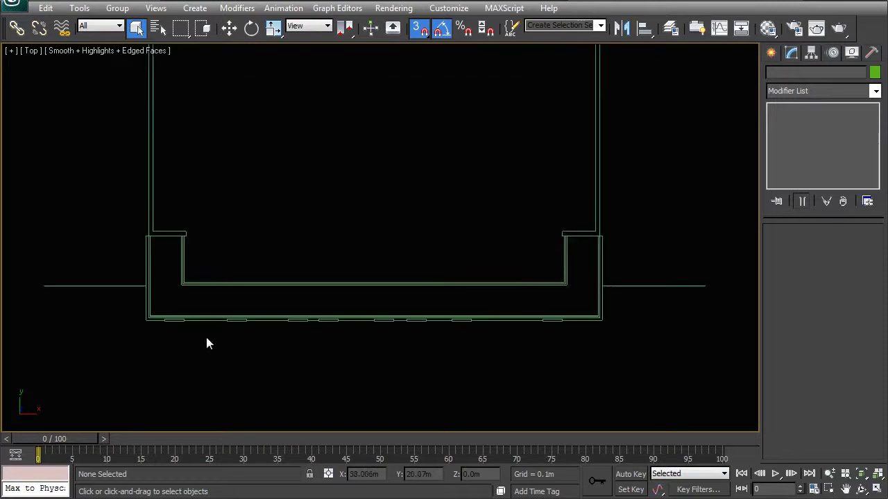
scroll(368, 297, up, 2)
Zoom in on the plan's lower-left corner to examine the wall detail, then zoom back out.
middle_drag(114, 337, 327, 296)
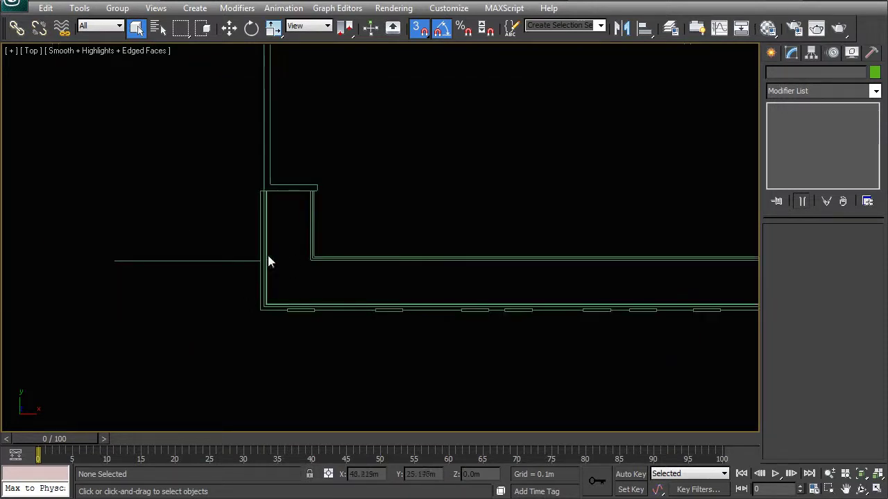
scroll(283, 332, up, 6)
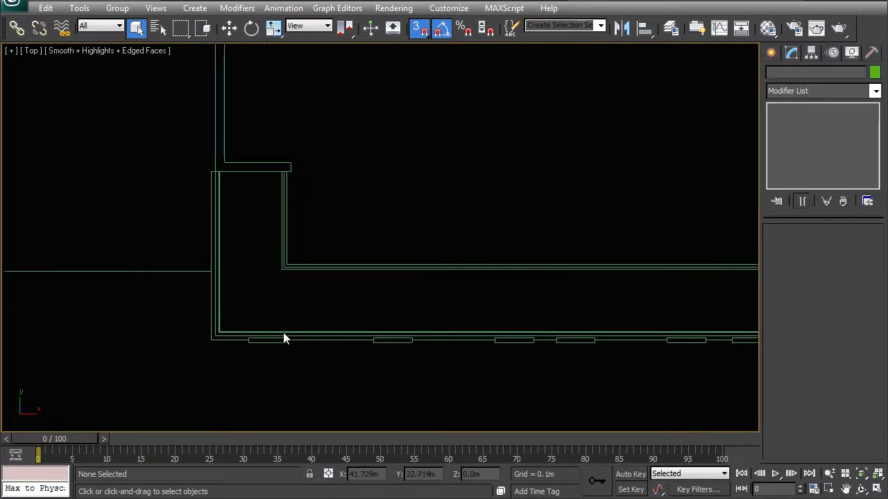
middle_drag(271, 345, 254, 289)
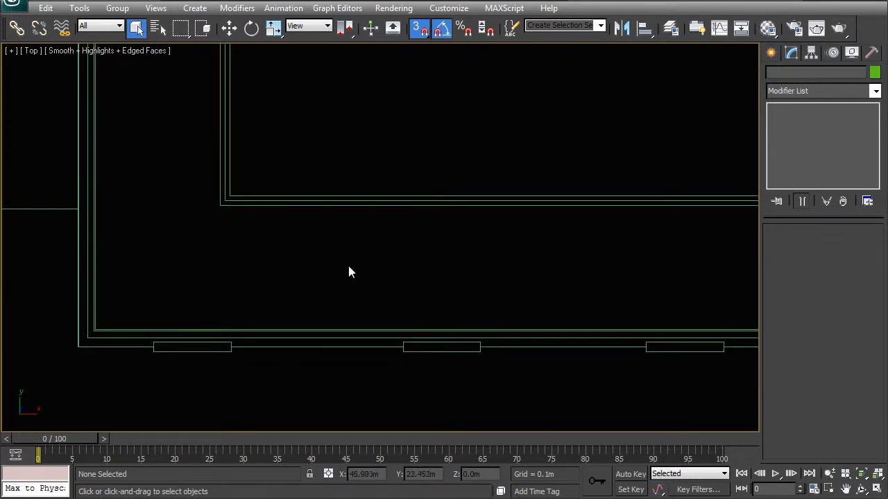
scroll(348, 263, down, 2)
scroll(348, 266, down, 4)
key(p)
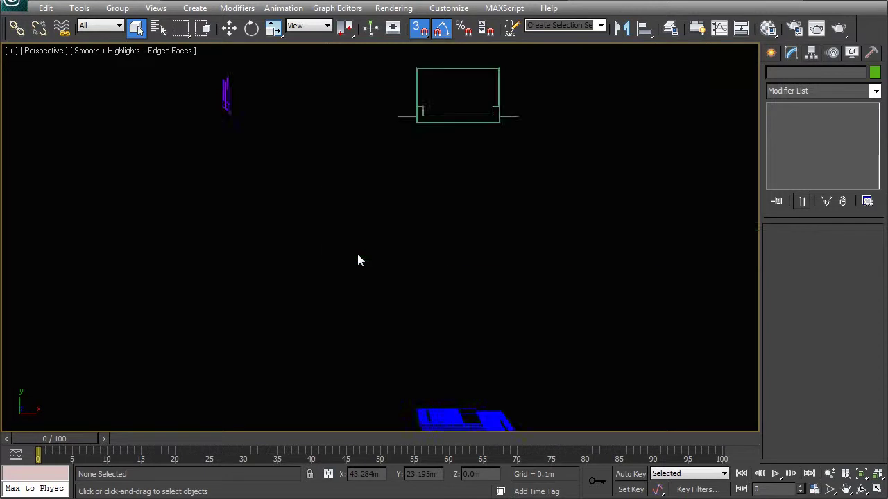
alt+middle_drag(388, 252, 454, 151)
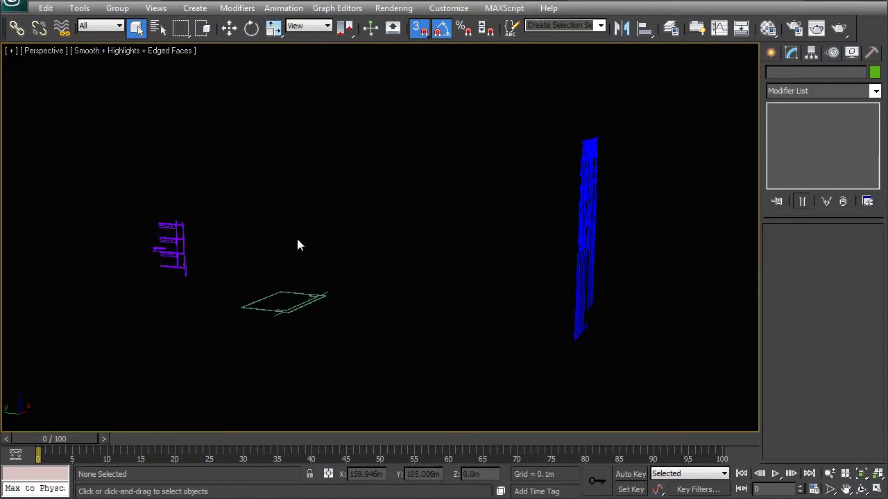
scroll(292, 243, up, 3)
scroll(291, 243, up, 2)
middle_drag(259, 196, 339, 250)
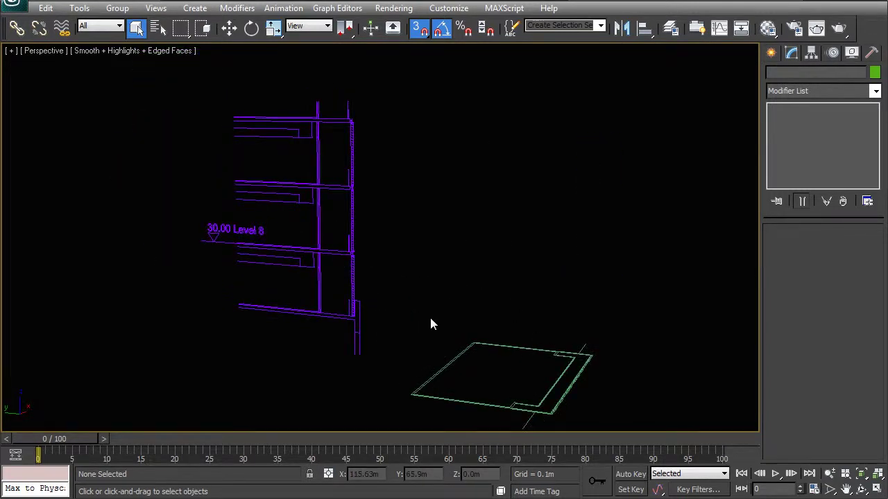
scroll(316, 233, up, 3)
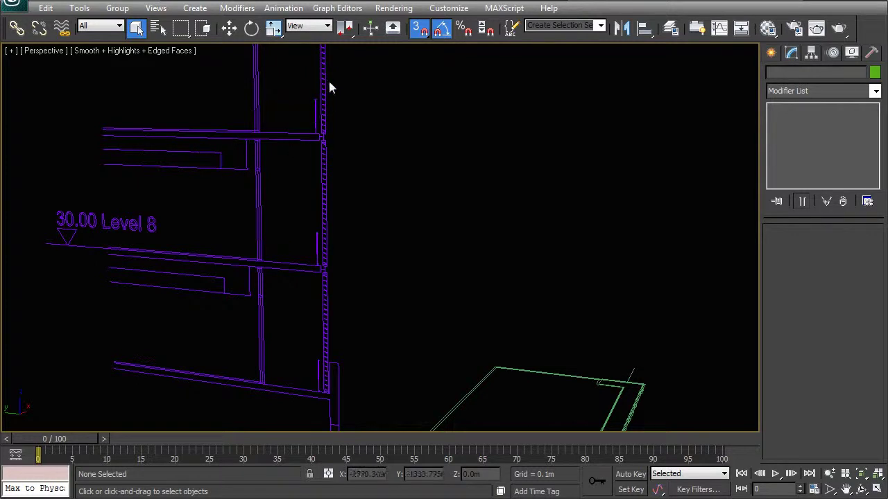
scroll(351, 179, down, 8)
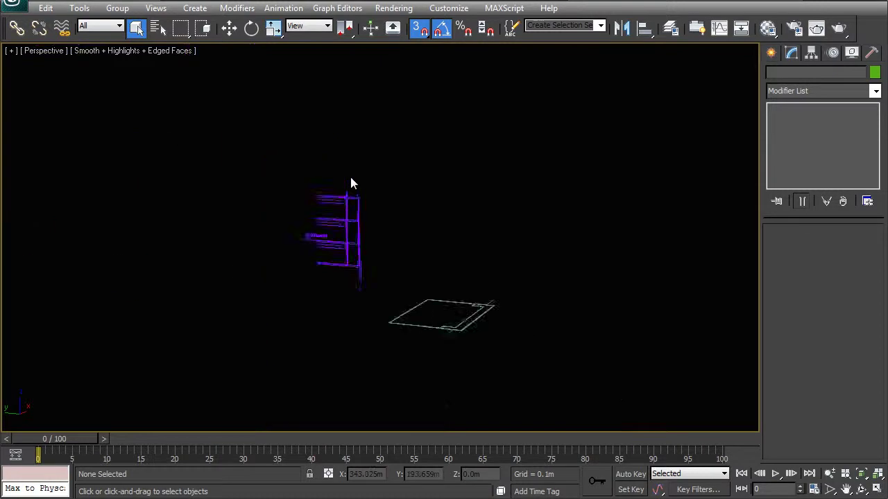
middle_drag(538, 248, 287, 249)
alt+middle_drag(483, 258, 487, 278)
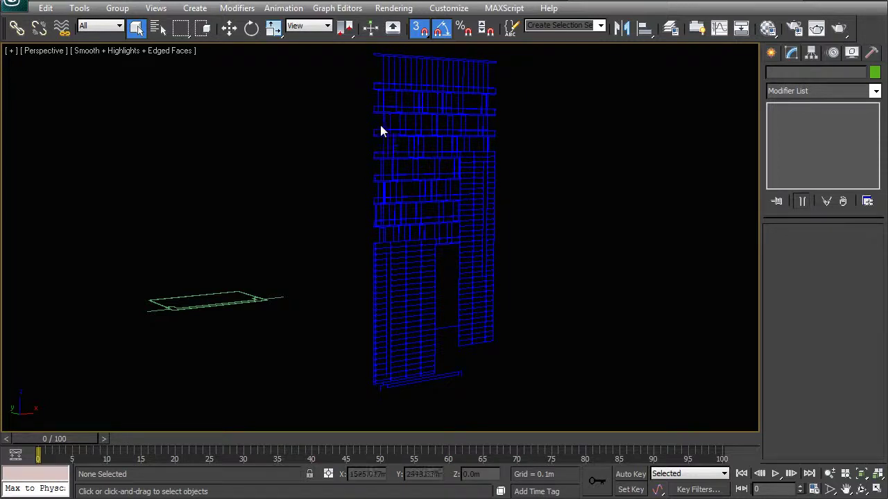
middle_drag(335, 242, 387, 240)
scroll(234, 228, up, 2)
scroll(256, 226, up, 3)
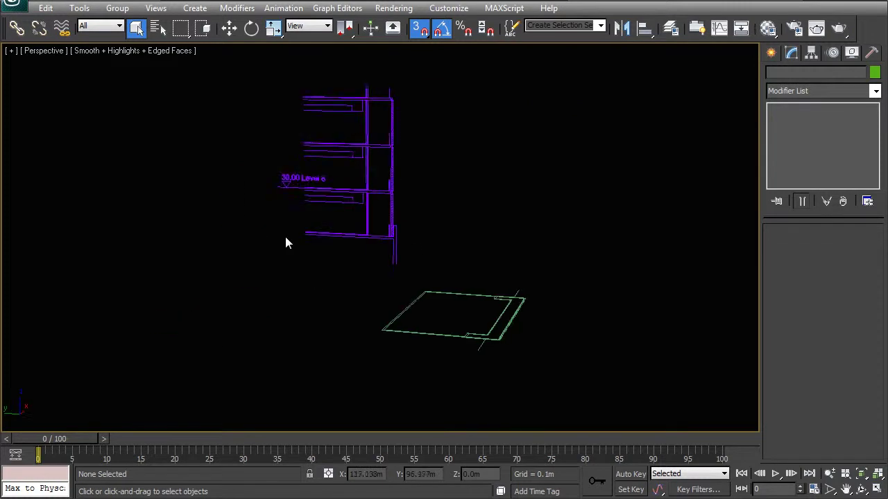
scroll(414, 250, up, 3)
middle_drag(457, 240, 456, 238)
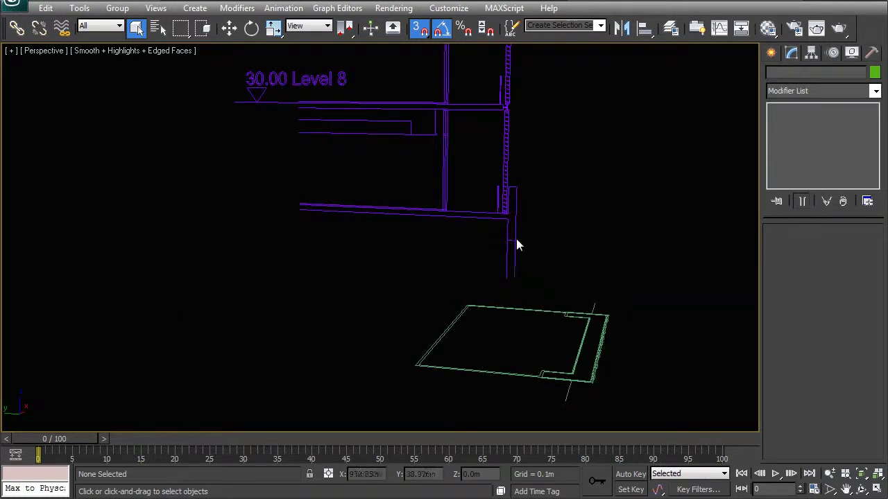
scroll(417, 276, down, 4)
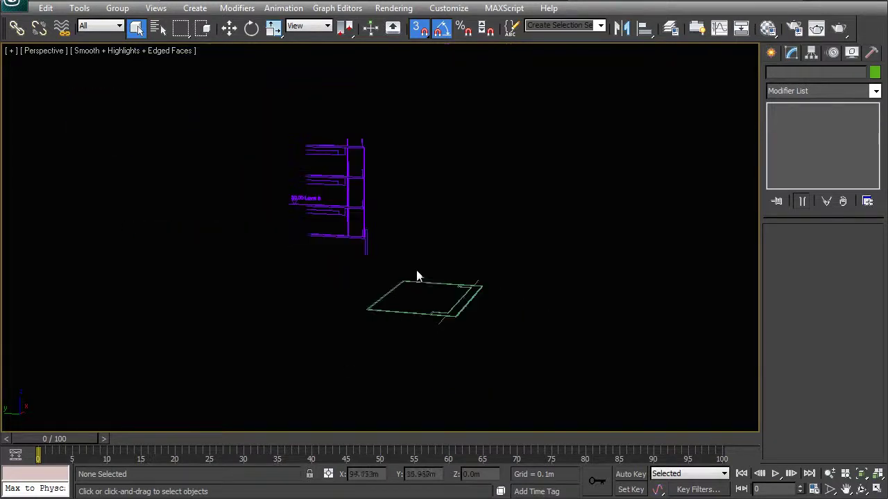
alt+middle_drag(456, 299, 321, 284)
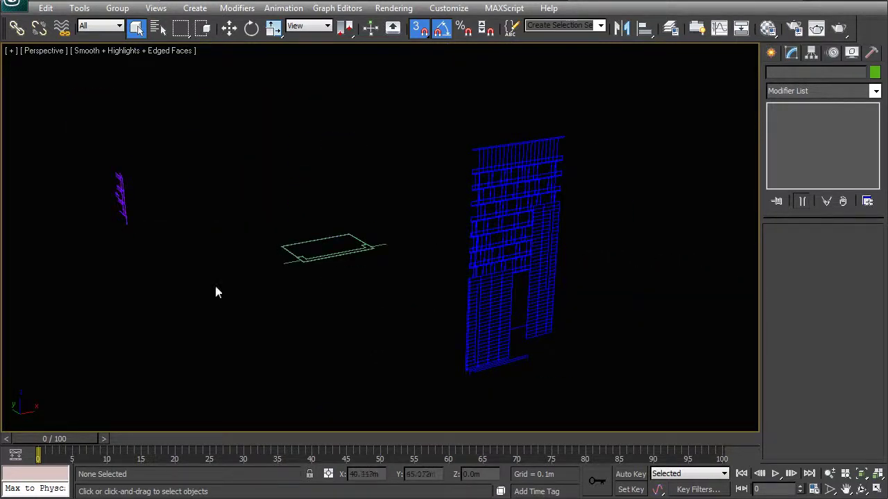
alt+middle_drag(215, 292, 204, 274)
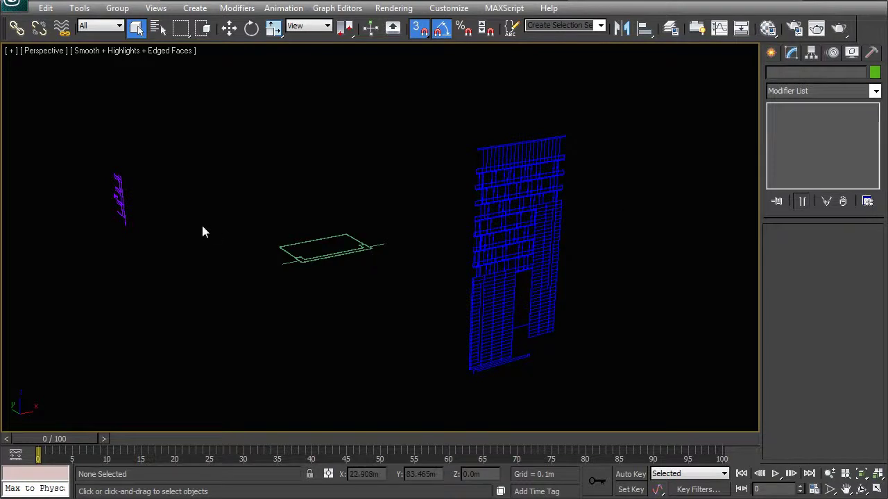
alt+middle_drag(333, 245, 367, 254)
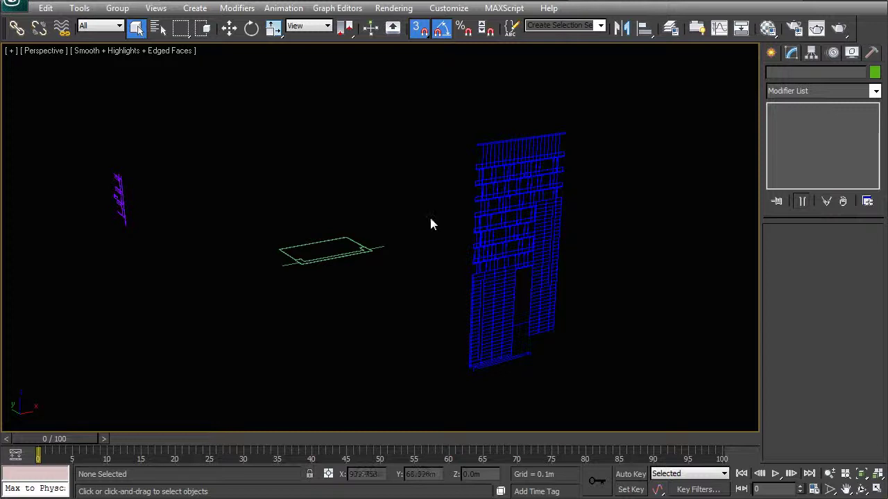
alt+middle_drag(399, 255, 399, 259)
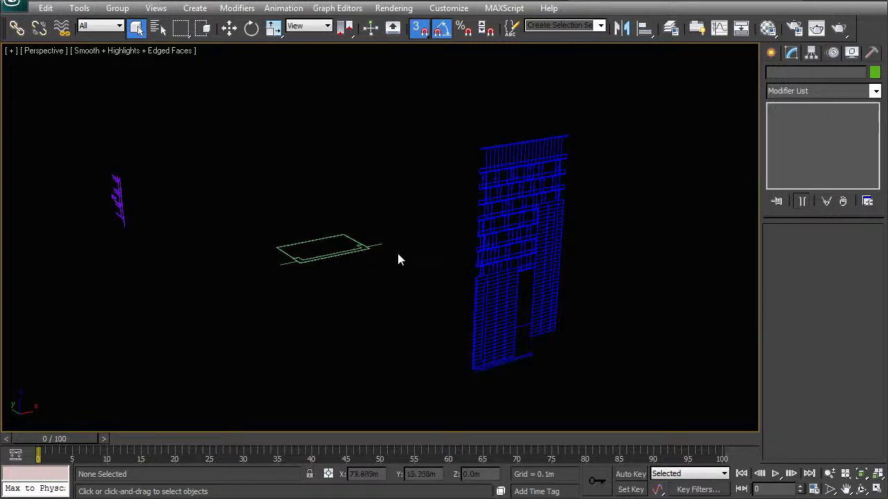